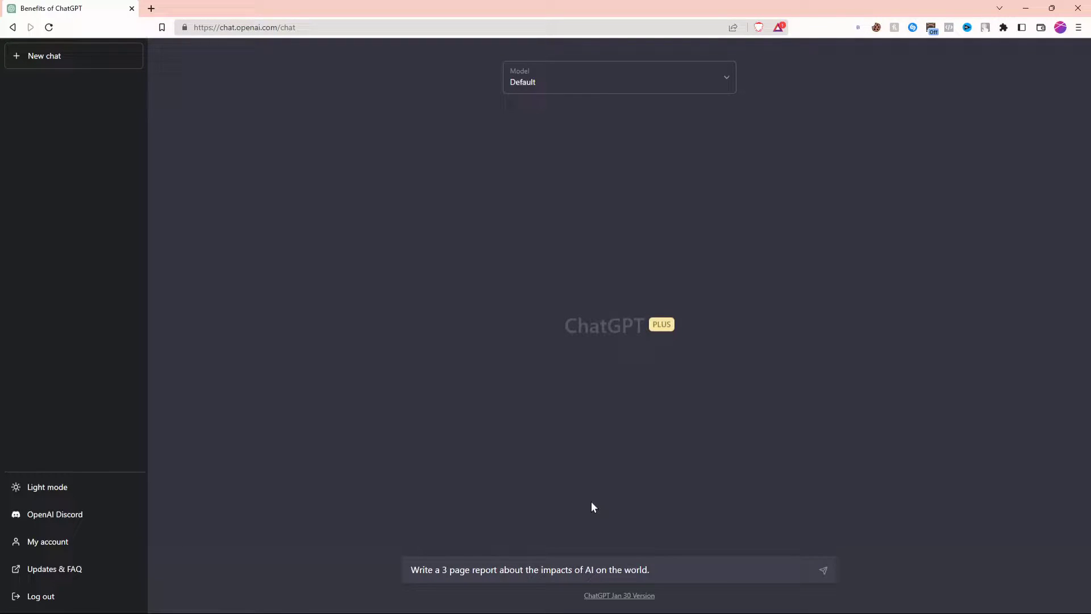
Submit the 3-page report prompt on AI's impacts and glance at the account's Plus plan
{"action": "key", "text": "Return"}
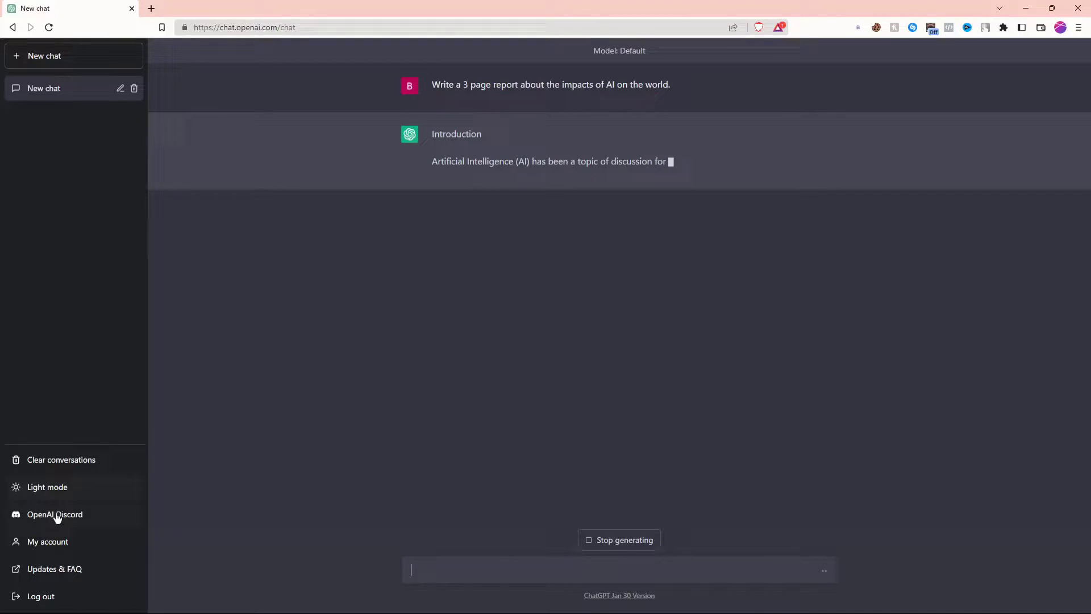
{"action": "left_click", "coordinate": [55, 541]}
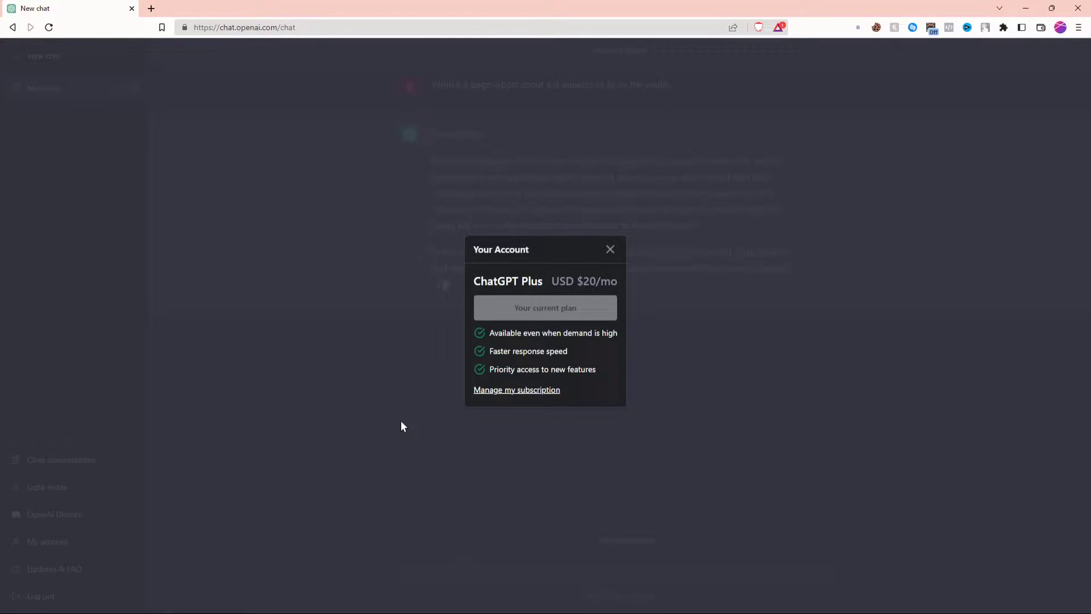
{"action": "left_click", "coordinate": [611, 249]}
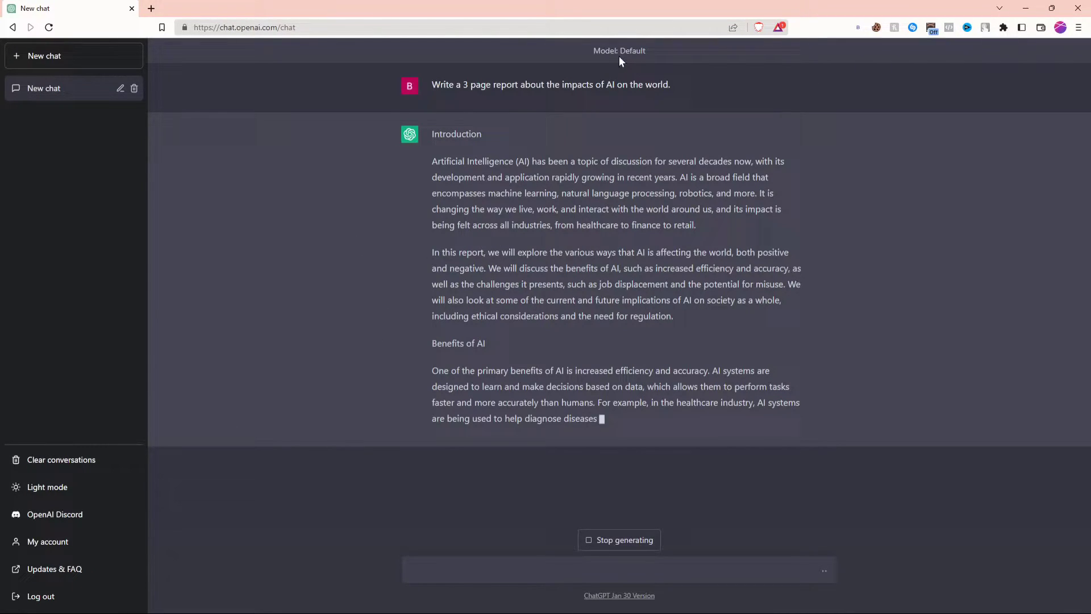
Start a fresh chat and set it to the Turbo model
{"action": "left_click_drag", "start_coordinate": [594, 51], "coordinate": [681, 50]}
{"action": "key", "text": "F5"}
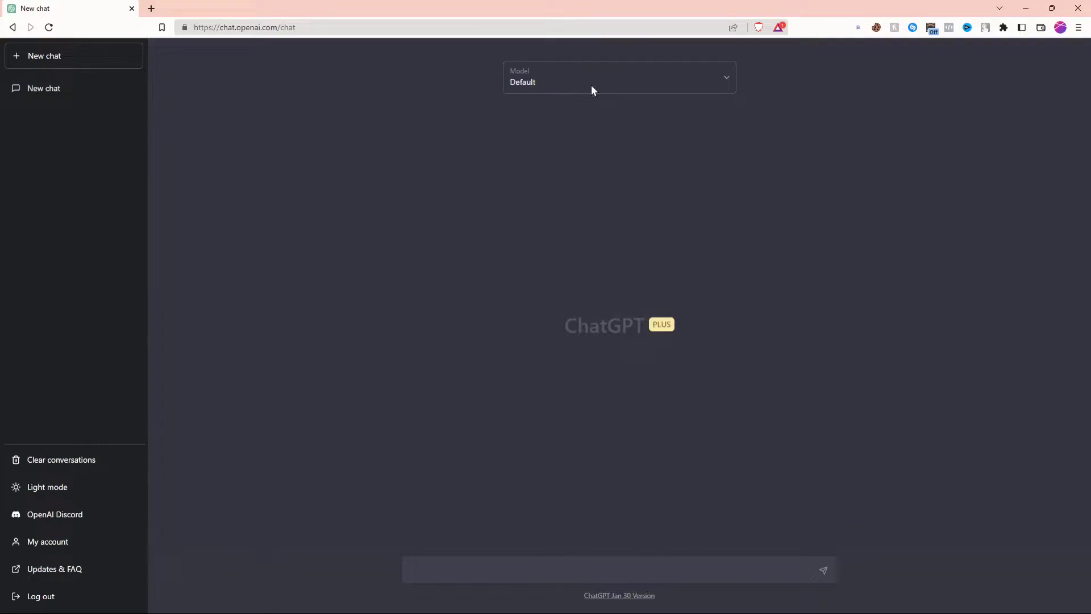
{"action": "left_click", "coordinate": [591, 86]}
{"action": "left_click", "coordinate": [541, 139]}
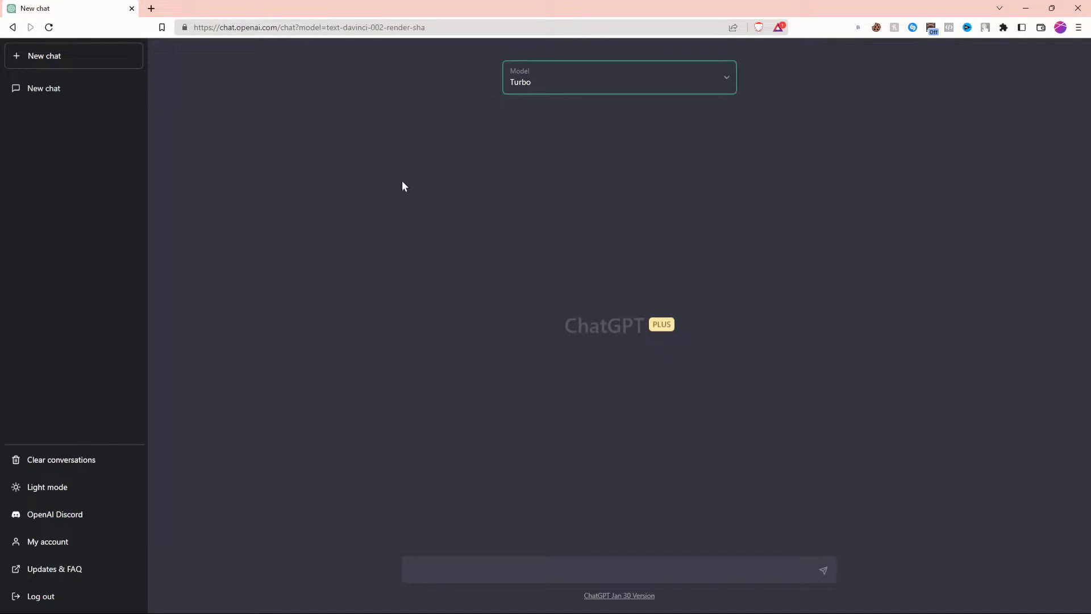
{"action": "left_click", "coordinate": [605, 92]}
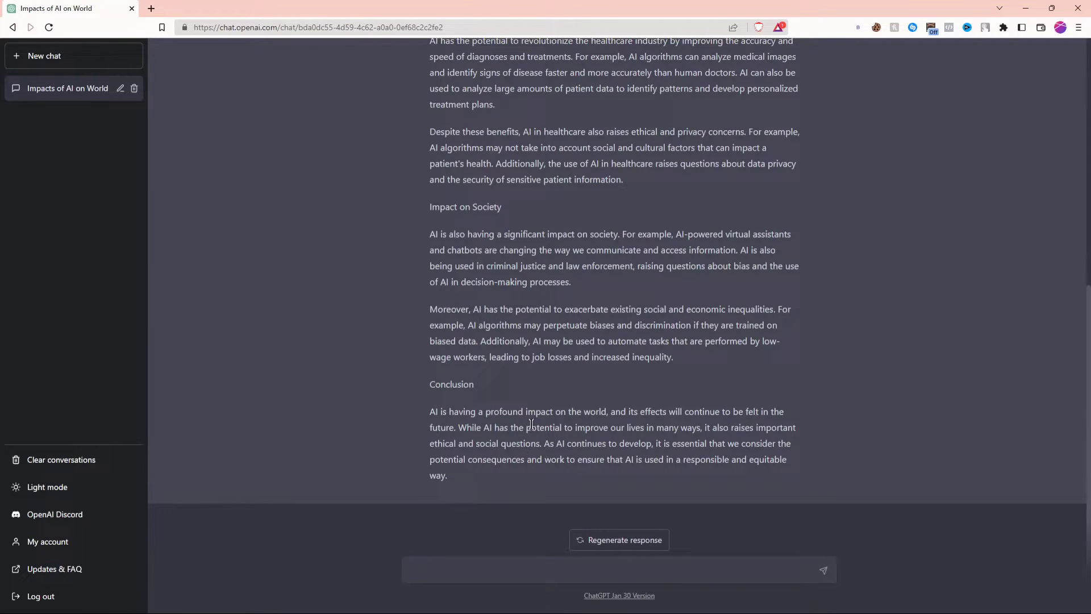
Scroll to the top of the School and YouTube Schedule conversation
{"action": "scroll", "coordinate": [531, 423], "scroll_direction": "up", "scroll_amount": 15}
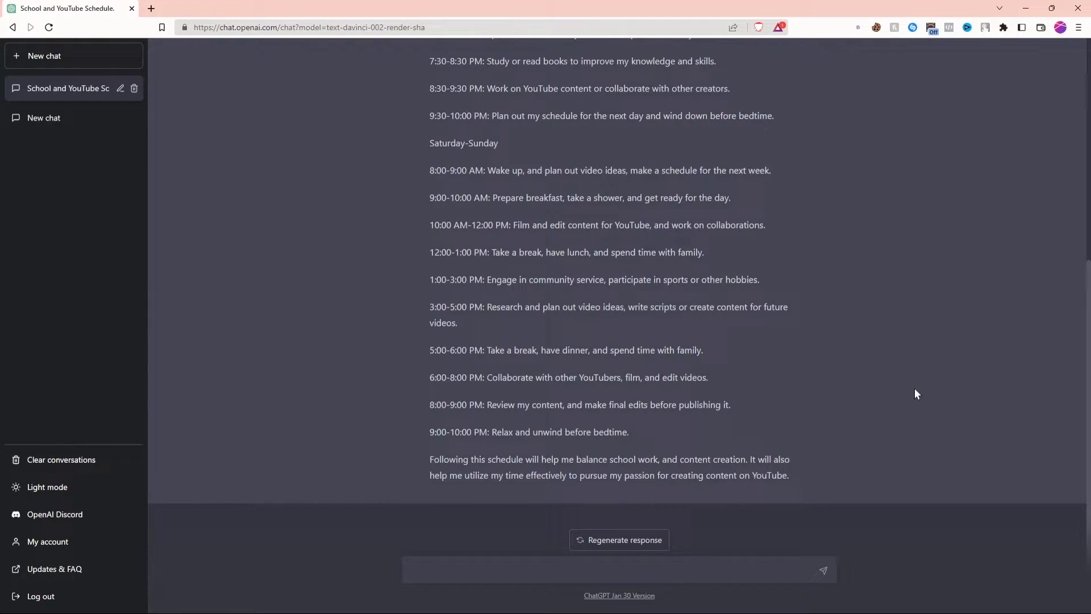
{"action": "scroll", "coordinate": [915, 393], "scroll_direction": "up", "scroll_amount": 8}
{"action": "scroll", "coordinate": [853, 386], "scroll_direction": "down", "scroll_amount": 8}
{"action": "scroll", "coordinate": [727, 431], "scroll_direction": "up", "scroll_amount": 7}
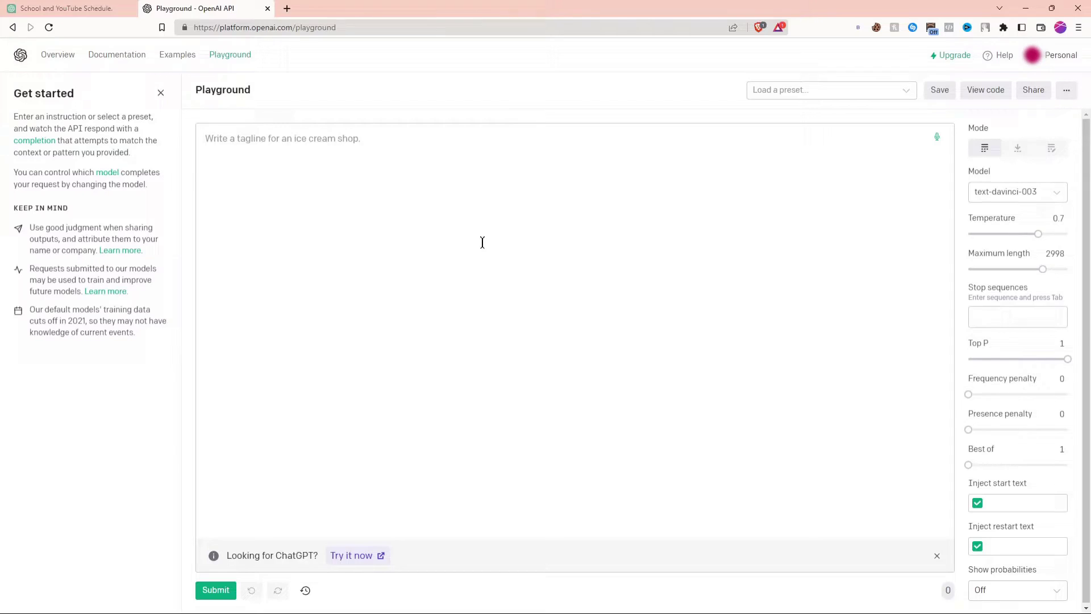
Copy the 5-paragraph AI essay prompt from ChatGPT into the Playground
{"action": "left_click", "coordinate": [76, 7]}
{"action": "key", "text": "ctrl+Tab"}
{"action": "key", "text": "ctrl+Tab"}
{"action": "left_click_drag", "start_coordinate": [698, 570], "coordinate": [401, 537]}
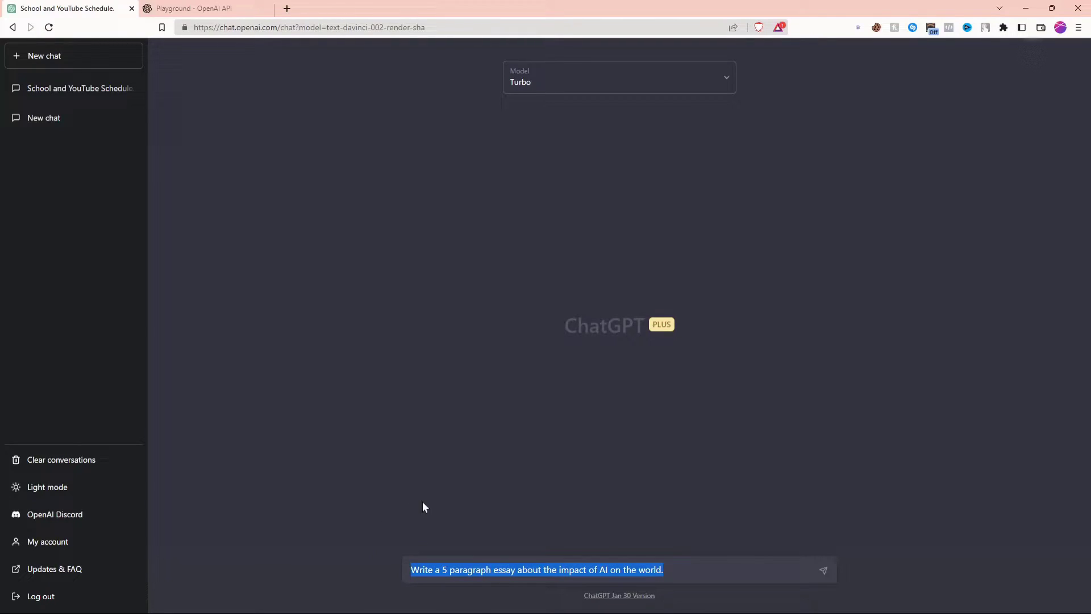
{"action": "key", "text": "ctrl+c"}
{"action": "left_click", "coordinate": [677, 561]}
{"action": "key", "text": "ctrl+Tab"}
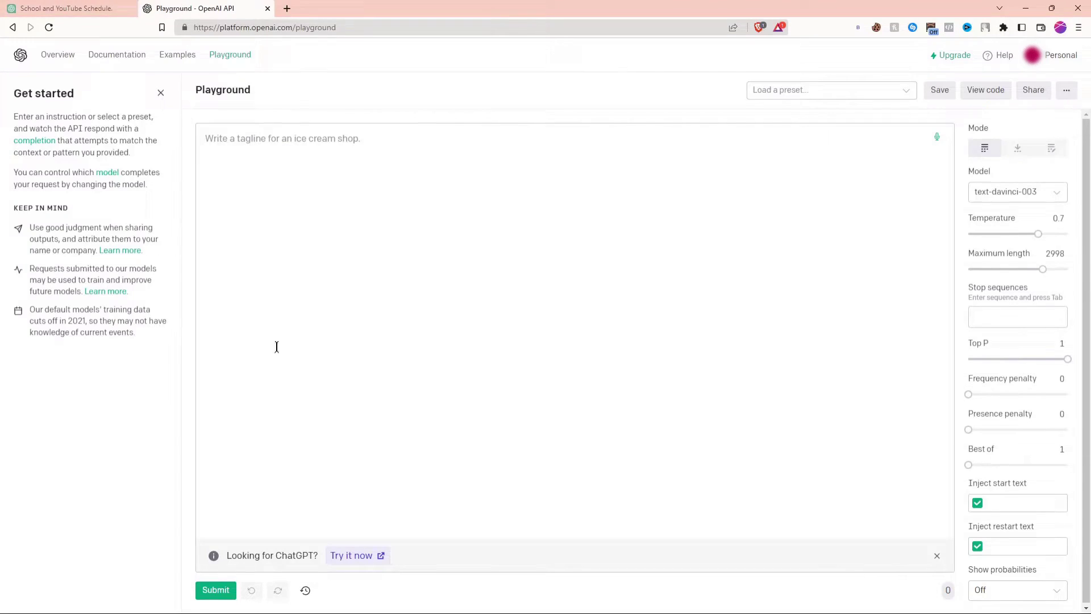
{"action": "key", "text": "ctrl+v"}
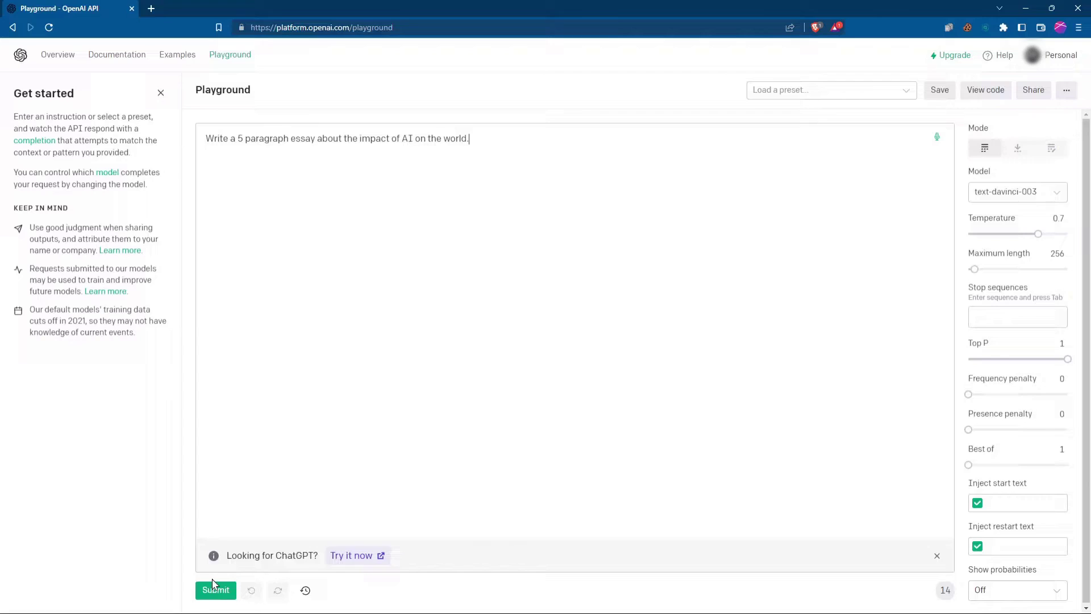
Generate the Playground essay with maximum length raised to 2427, then select the whole essay
{"action": "left_click", "coordinate": [216, 590]}
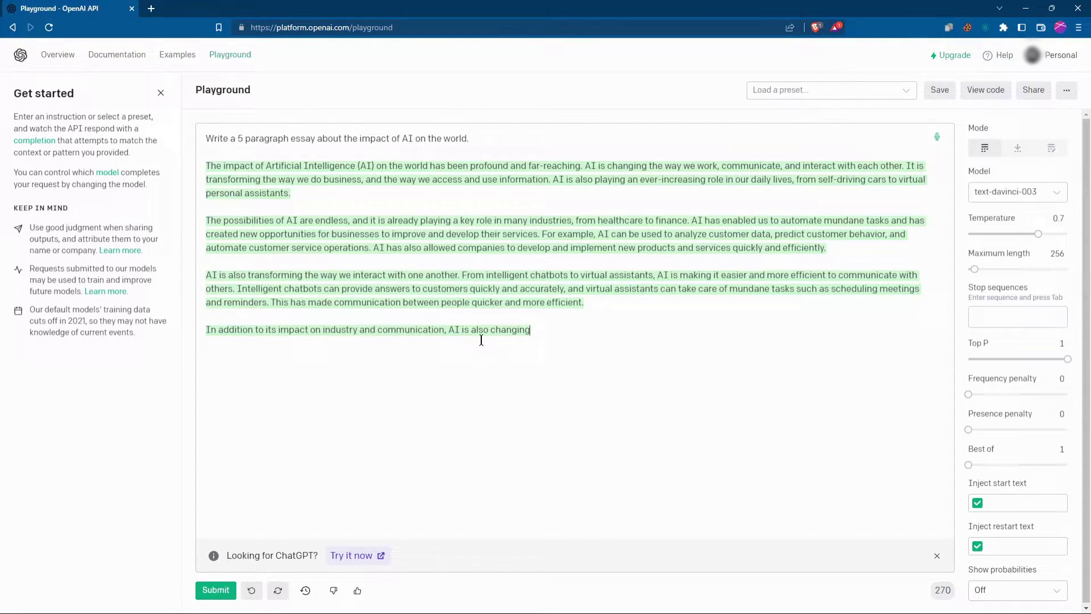
{"action": "left_click_drag", "start_coordinate": [974, 269], "coordinate": [1031, 287]}
{"action": "key", "text": "ctrl+z"}
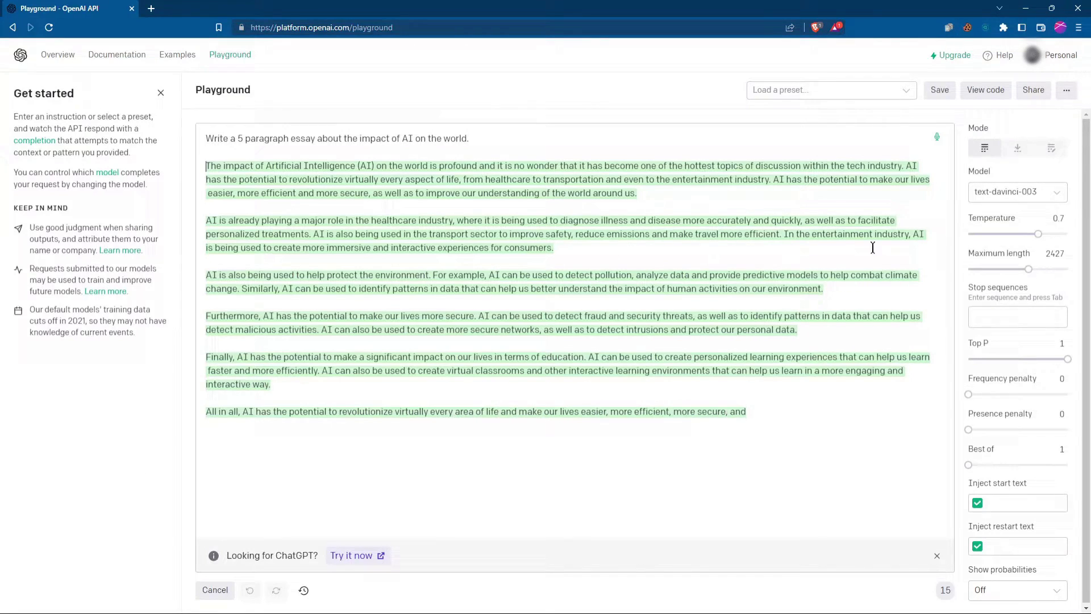
{"action": "left_click", "coordinate": [760, 259]}
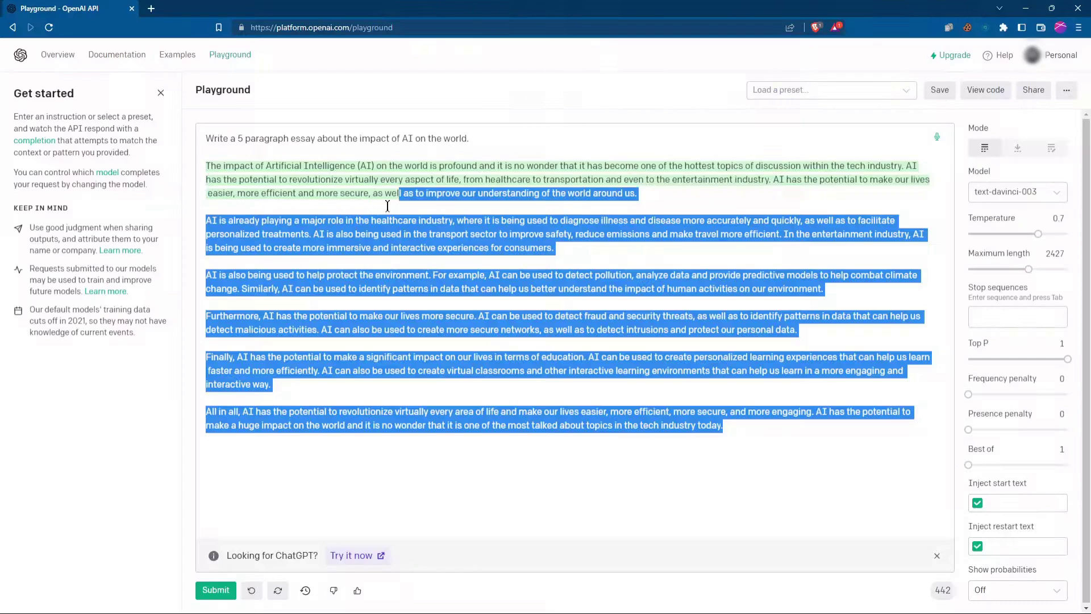
{"action": "left_click_drag", "start_coordinate": [206, 212], "coordinate": [203, 160]}
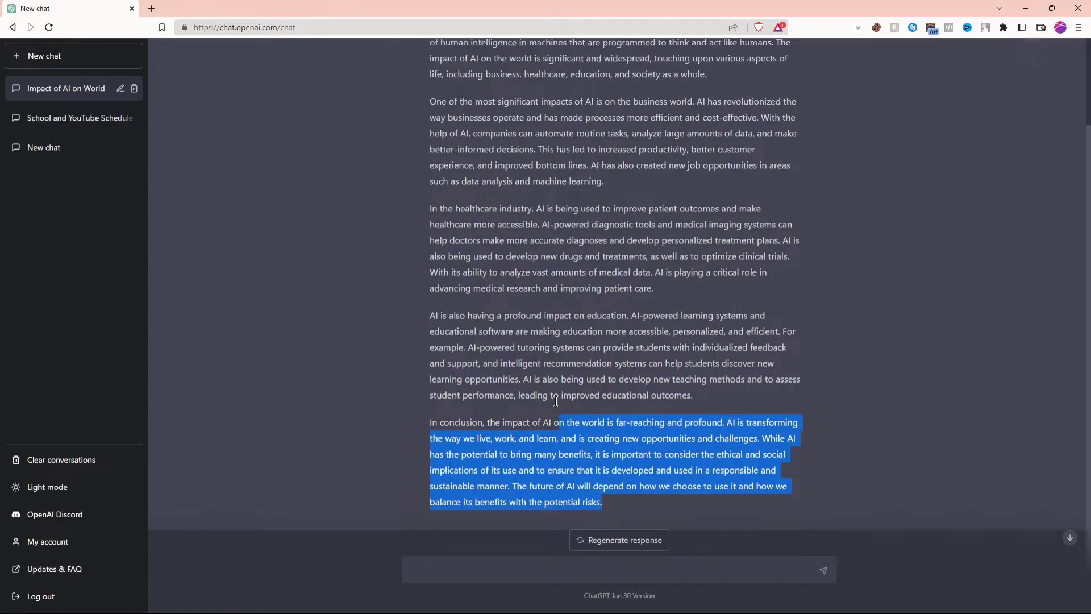
Put ChatGPT's essay in the Sentence Counter box to count it: 20 sentences, 367 words
{"action": "left_click_drag", "start_coordinate": [430, 366], "coordinate": [430, 134]}
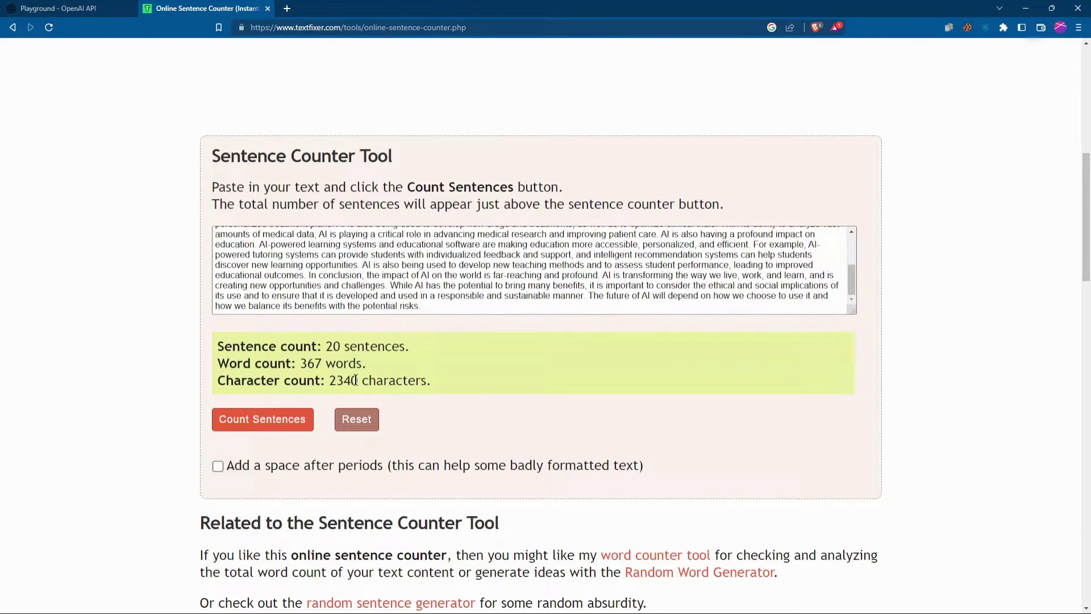
{"action": "left_click", "coordinate": [500, 301]}
{"action": "key", "text": "ctrl+a"}
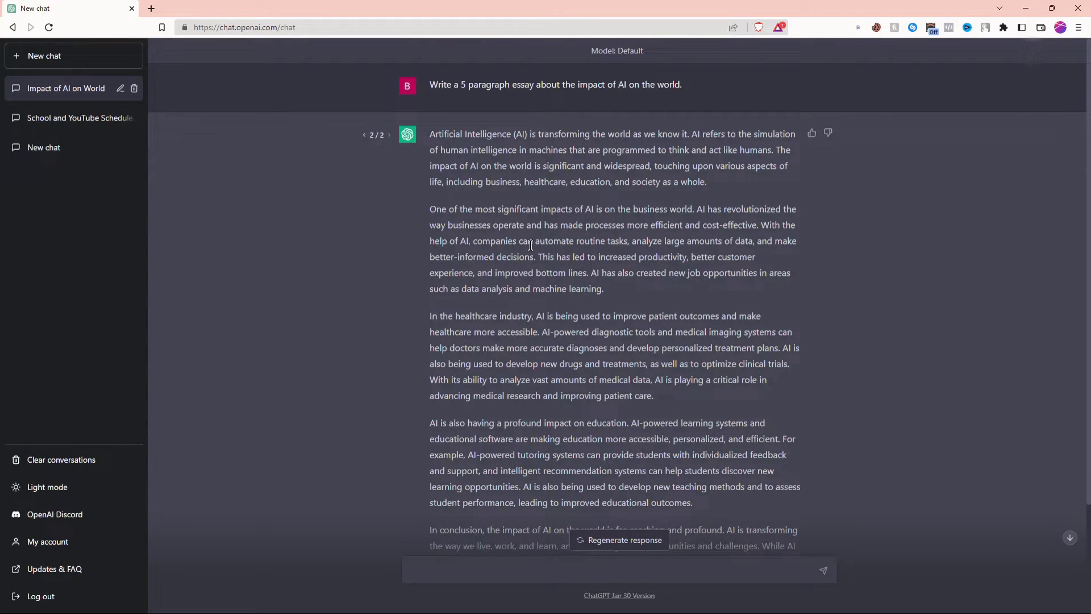
Review GPTZero's verdict on the Playground essay: likely AI-written, perplexity 15.412
{"action": "scroll", "coordinate": [530, 245], "scroll_direction": "down", "scroll_amount": 3}
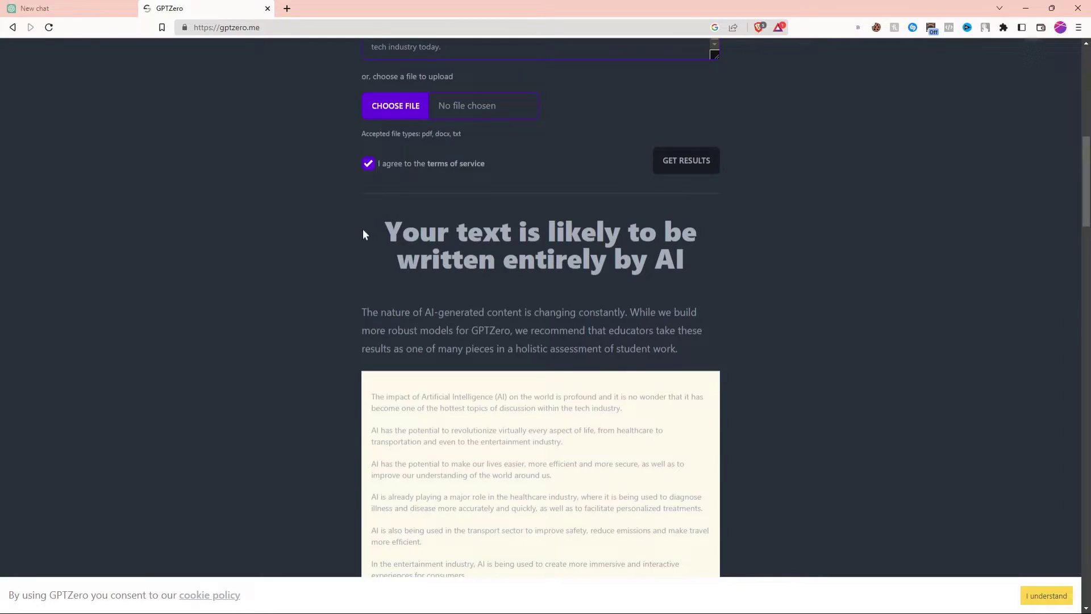
{"action": "left_click_drag", "start_coordinate": [363, 236], "coordinate": [714, 339]}
{"action": "scroll", "coordinate": [740, 348], "scroll_direction": "down", "scroll_amount": 2}
{"action": "scroll", "coordinate": [725, 336], "scroll_direction": "down", "scroll_amount": 10}
{"action": "scroll", "coordinate": [714, 339], "scroll_direction": "down", "scroll_amount": 2}
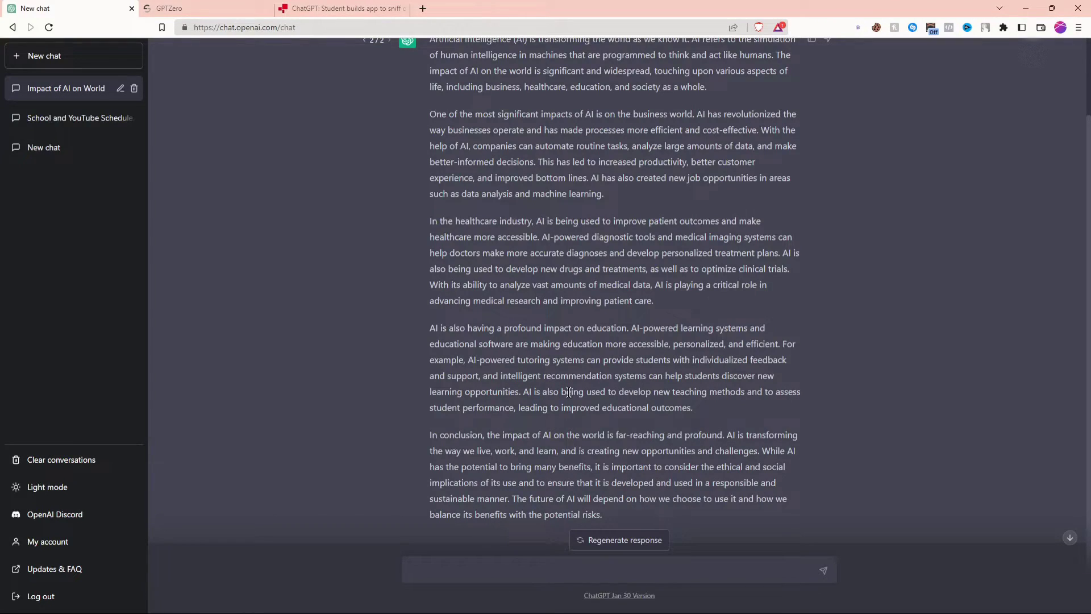
{"action": "scroll", "coordinate": [569, 392], "scroll_direction": "up", "scroll_amount": 2}
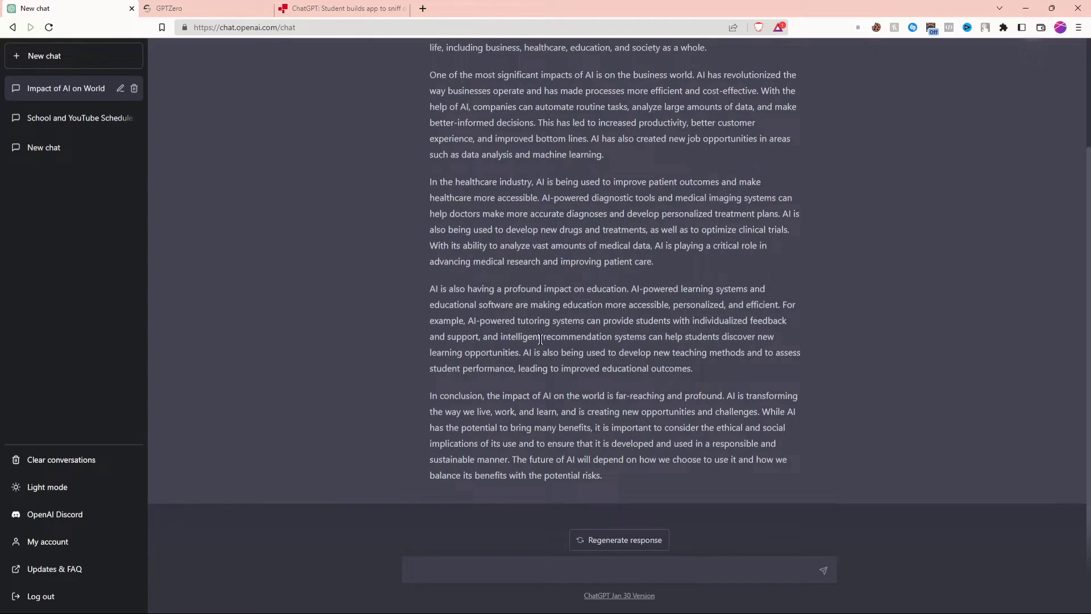
{"action": "scroll", "coordinate": [540, 339], "scroll_direction": "up", "scroll_amount": 3}
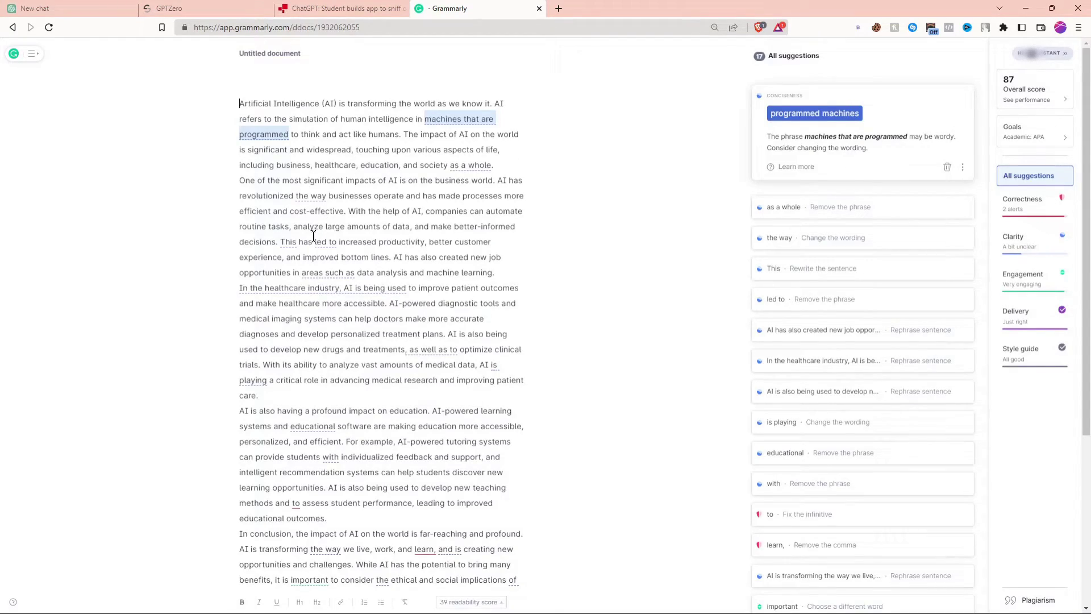
Check Grammarly's Performance for the Playground essay: score 88, 376 words, readability 48
{"action": "scroll", "coordinate": [313, 236], "scroll_direction": "down", "scroll_amount": 4}
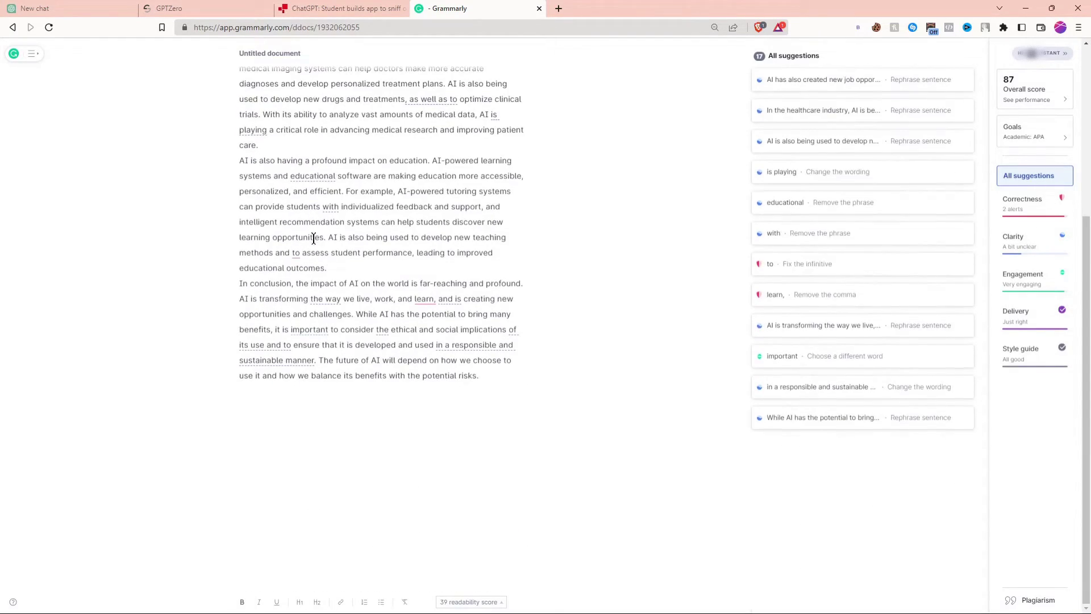
{"action": "scroll", "coordinate": [313, 236], "scroll_direction": "up", "scroll_amount": 4}
{"action": "left_click", "coordinate": [1025, 89]}
{"action": "double_click", "coordinate": [553, 417]}
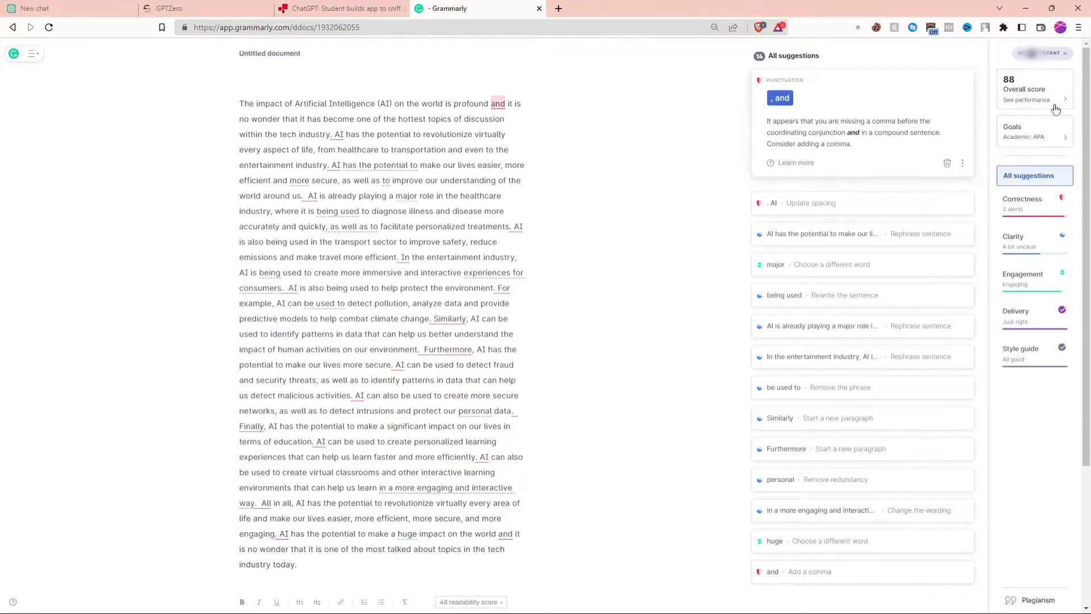
{"action": "left_click", "coordinate": [1052, 101]}
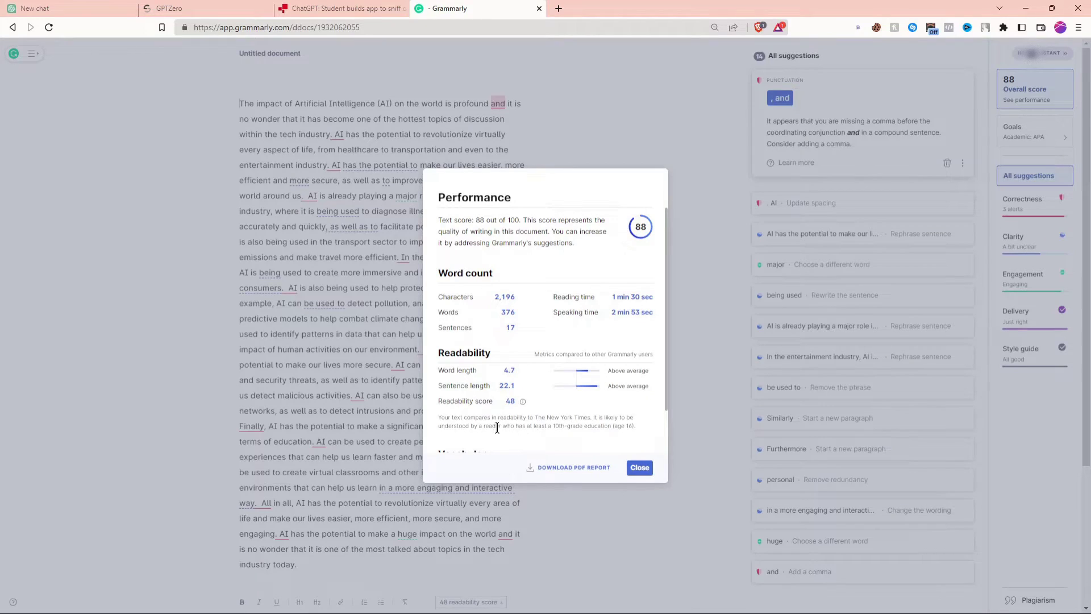
{"action": "key", "text": "Escape"}
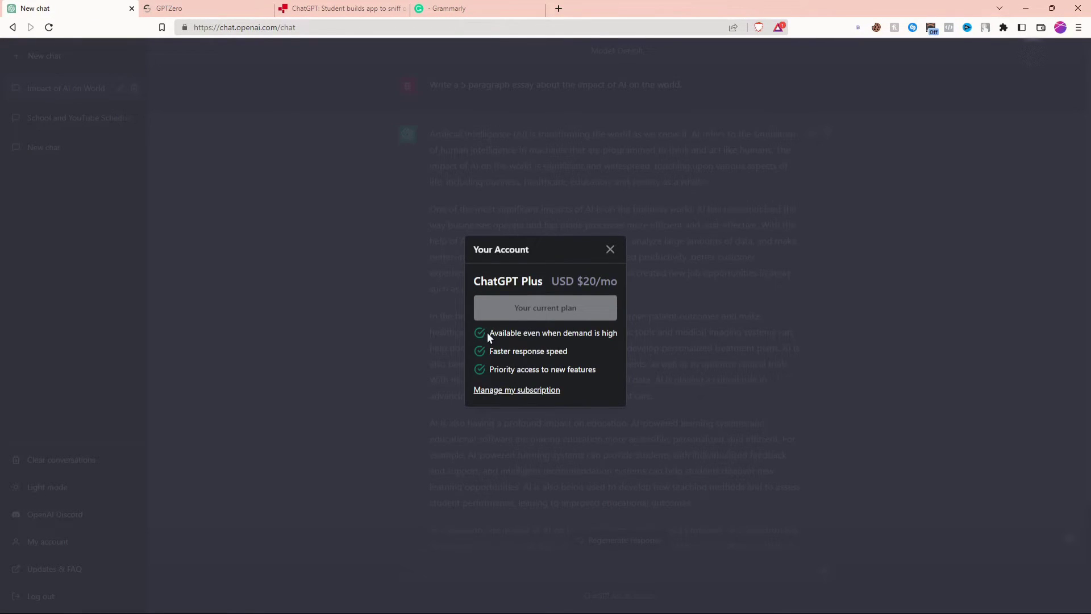
Highlight the USD $20/mo Plus plan benefits, including faster responses and priority access
{"action": "left_click_drag", "start_coordinate": [490, 333], "coordinate": [691, 334]}
{"action": "left_click", "coordinate": [535, 352]}
{"action": "double_click", "coordinate": [557, 351]}
{"action": "triple_click", "coordinate": [577, 369]}
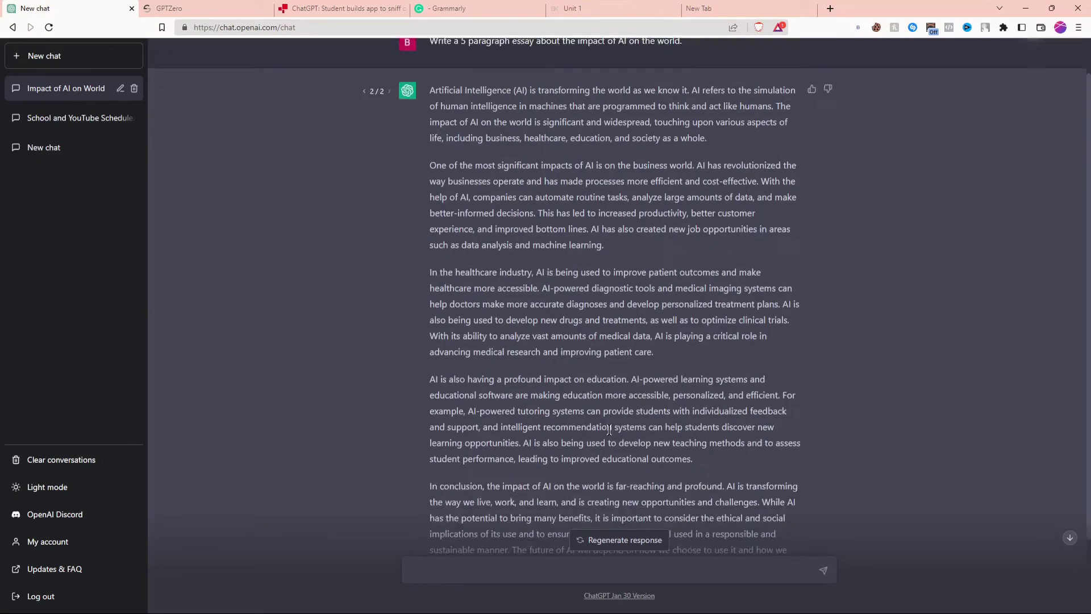
Go to the Online Sentence Counter page and scroll through its Related tools lists
{"action": "scroll", "coordinate": [552, 411], "scroll_direction": "up", "scroll_amount": 1}
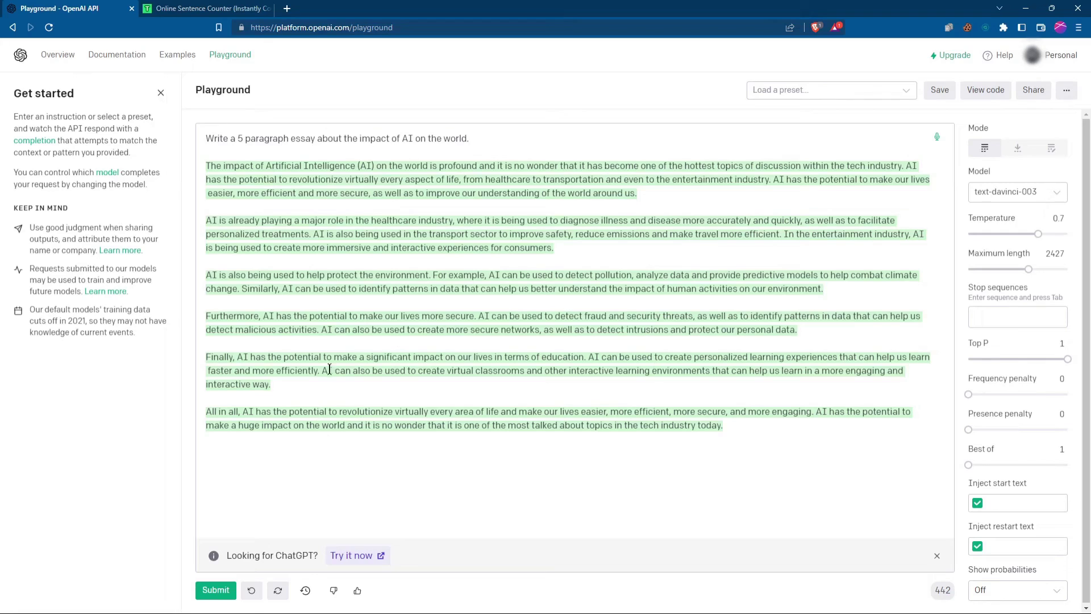
{"action": "left_click", "coordinate": [206, 8]}
{"action": "scroll", "coordinate": [604, 348], "scroll_direction": "down", "scroll_amount": 8}
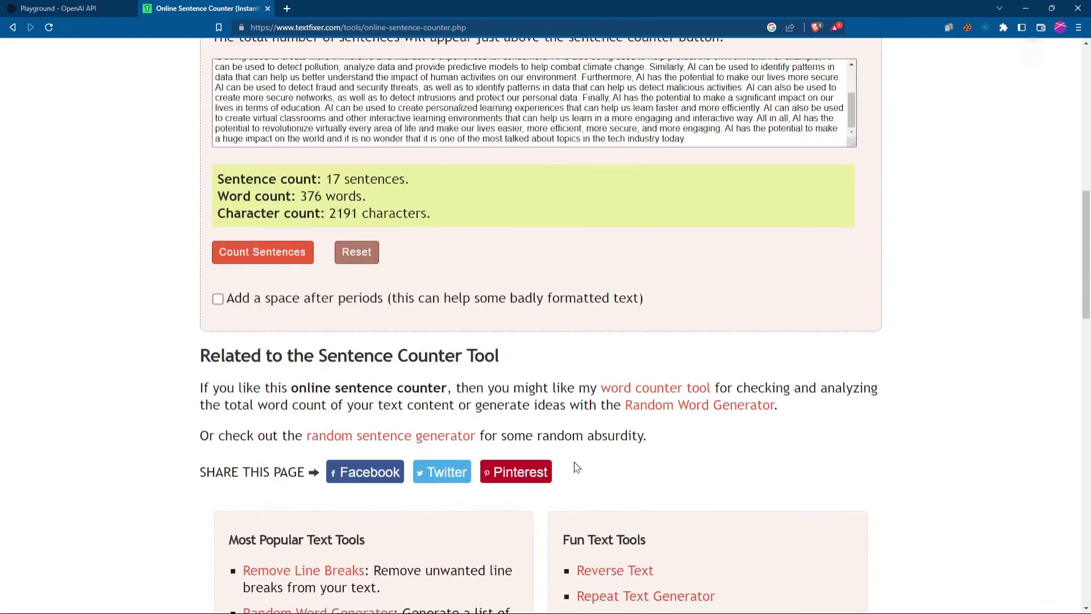
{"action": "scroll", "coordinate": [981, 410], "scroll_direction": "down", "scroll_amount": 15}
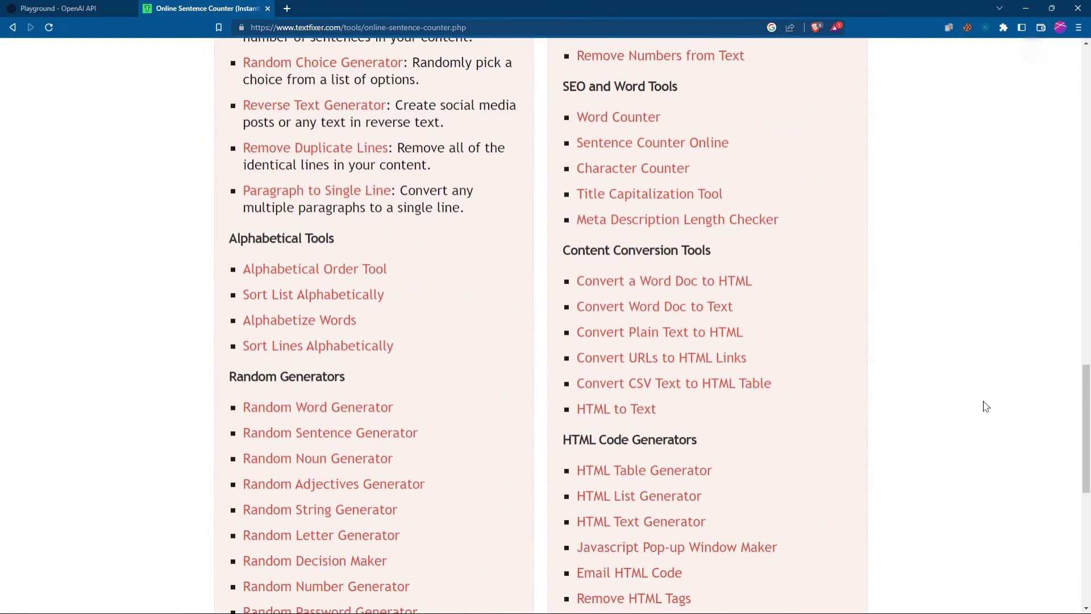
{"action": "scroll", "coordinate": [970, 454], "scroll_direction": "up", "scroll_amount": 10}
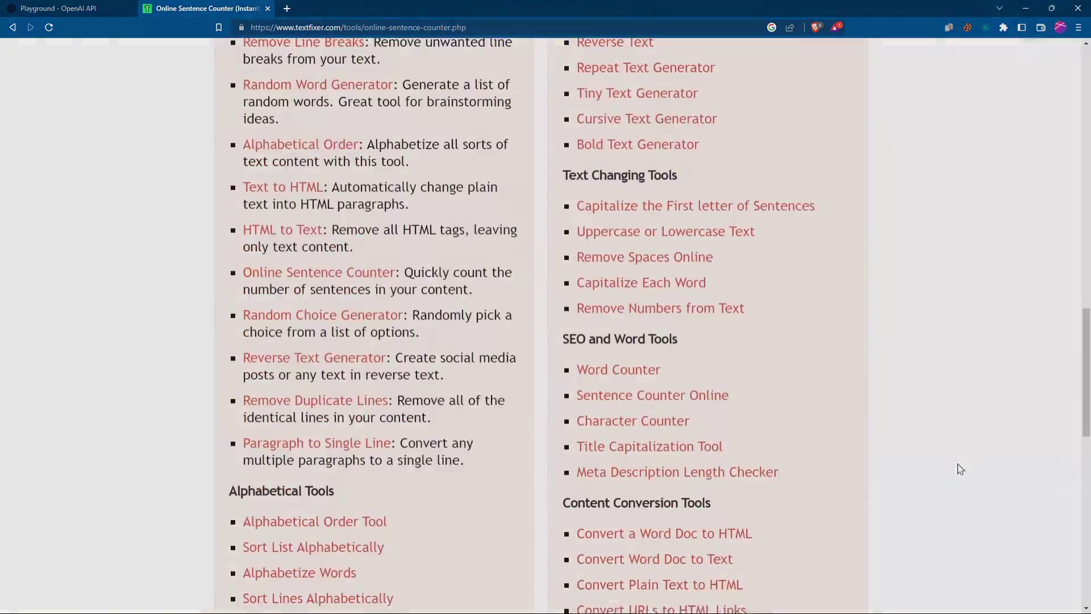